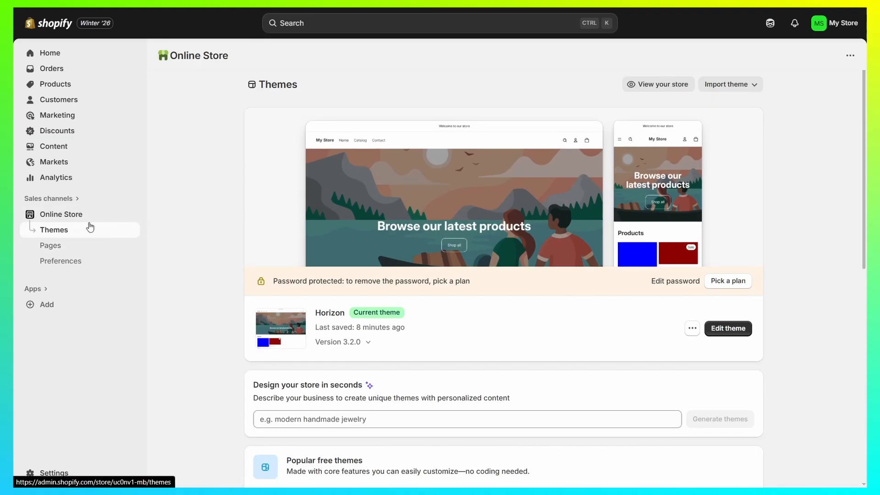
Step: Open the Horizon theme for editing and remove the Hero section from the home page
{"action": "left_click", "coordinate": [730, 329]}
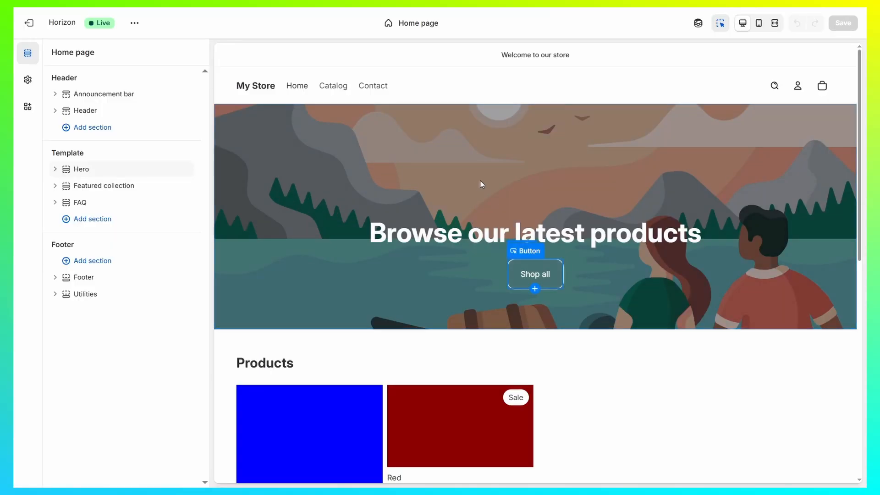
{"action": "left_click", "coordinate": [625, 142]}
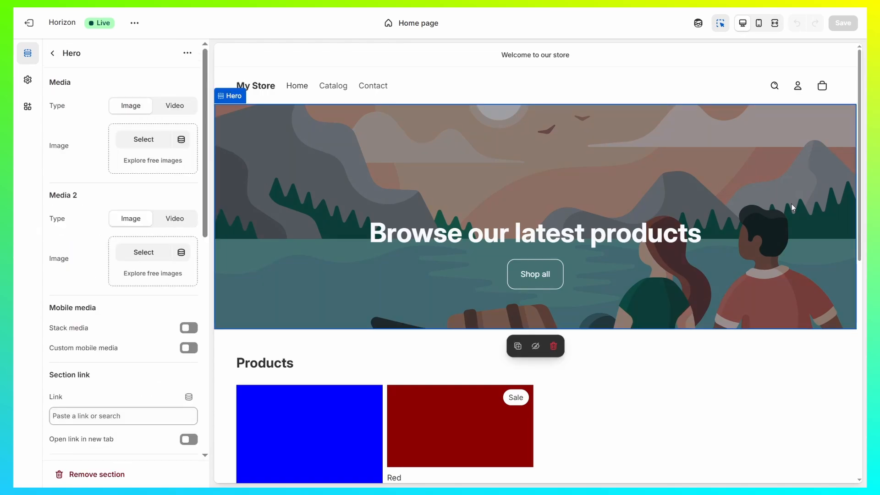
{"action": "left_click", "coordinate": [553, 348]}
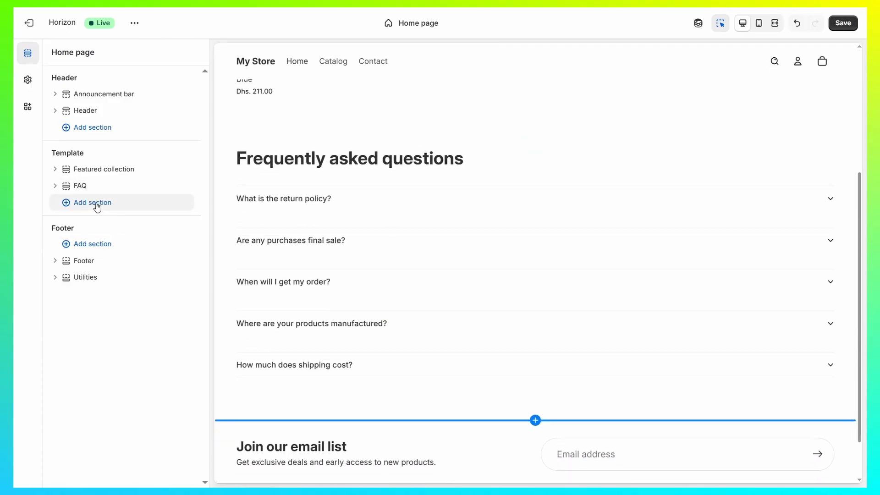
Step: Add a Hero: Bottom aligned section to the home page template
{"action": "mouse_move", "coordinate": [72, 161]}
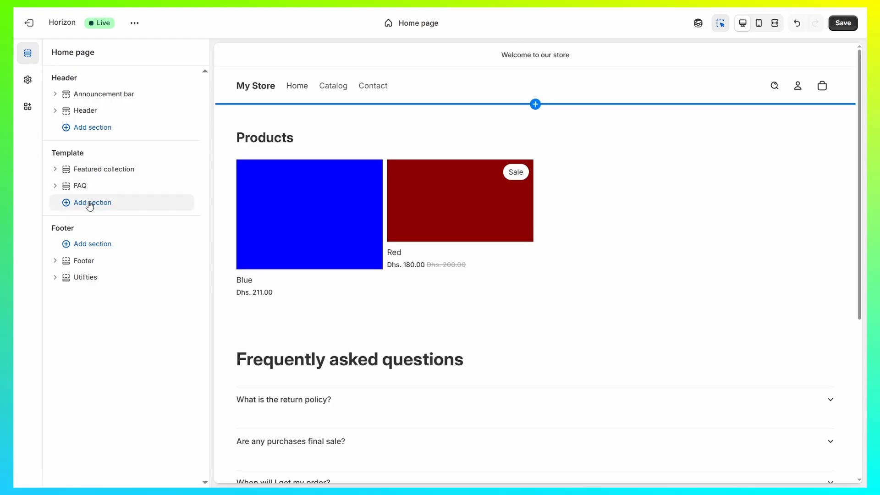
{"action": "left_click", "coordinate": [83, 202]}
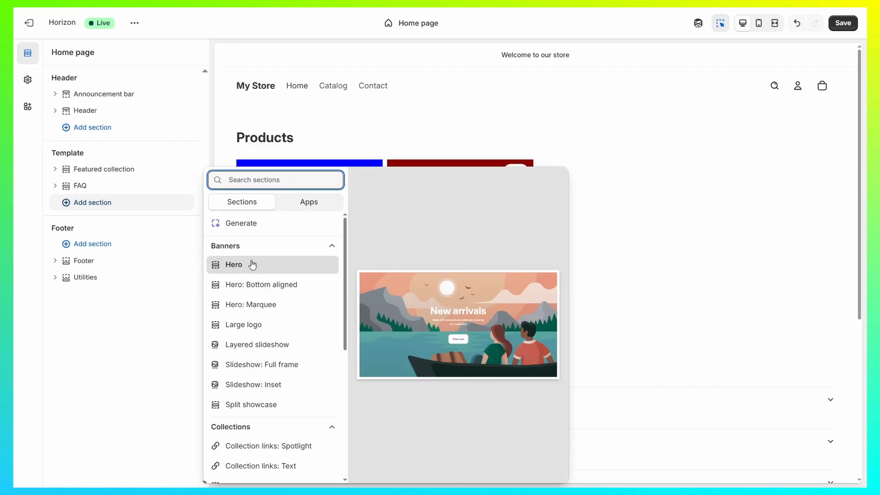
{"action": "left_click", "coordinate": [266, 286]}
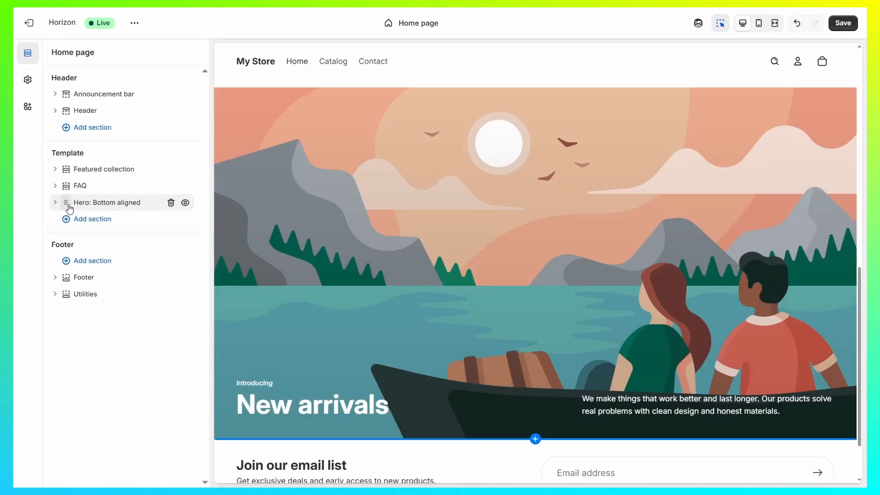
Step: Move the Hero: Bottom aligned section to the top of the template and set its image to autumn-trees-hillside.jpg
{"action": "left_click_drag", "start_coordinate": [64, 203], "coordinate": [57, 170]}
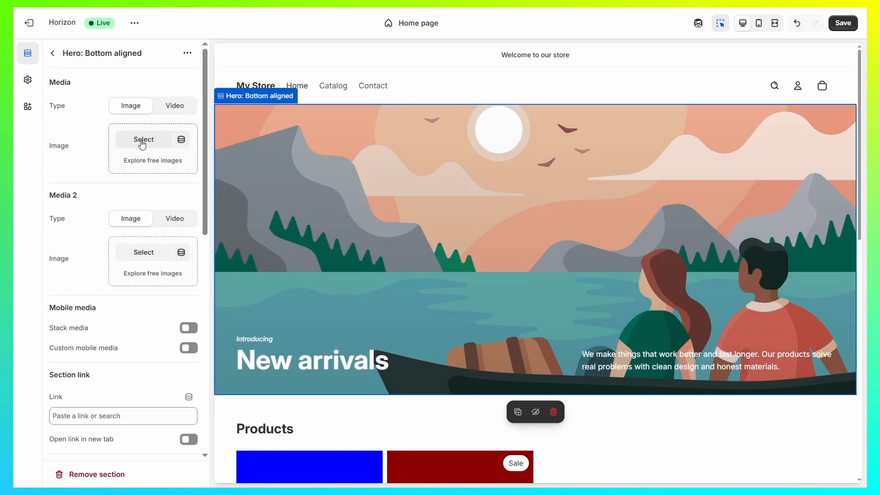
{"action": "left_click_drag", "start_coordinate": [50, 146], "coordinate": [65, 146]}
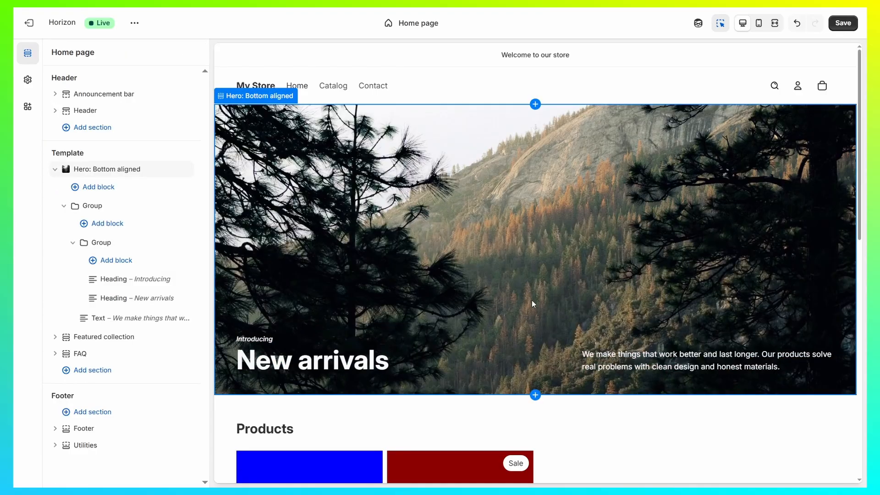
Step: Examine the settings of the hero's "New arrivals" and "Introducing" headings and of the section itself
{"action": "left_click", "coordinate": [439, 367]}
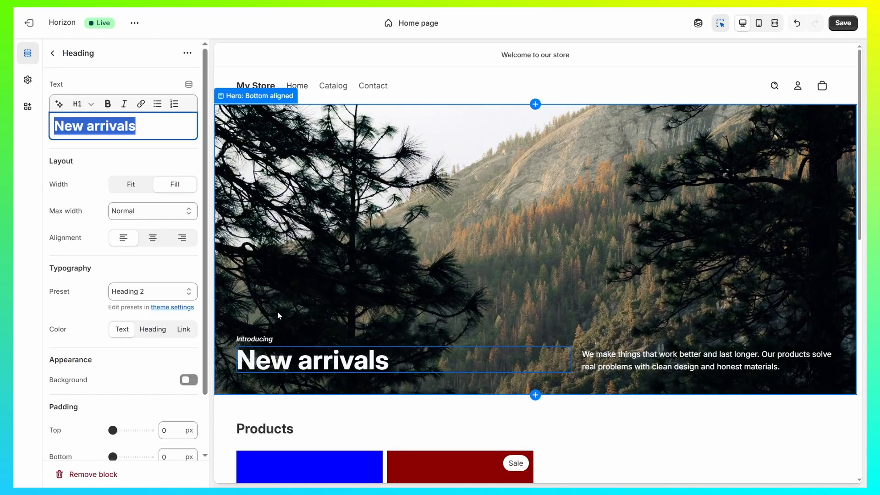
{"action": "left_click", "coordinate": [254, 339]}
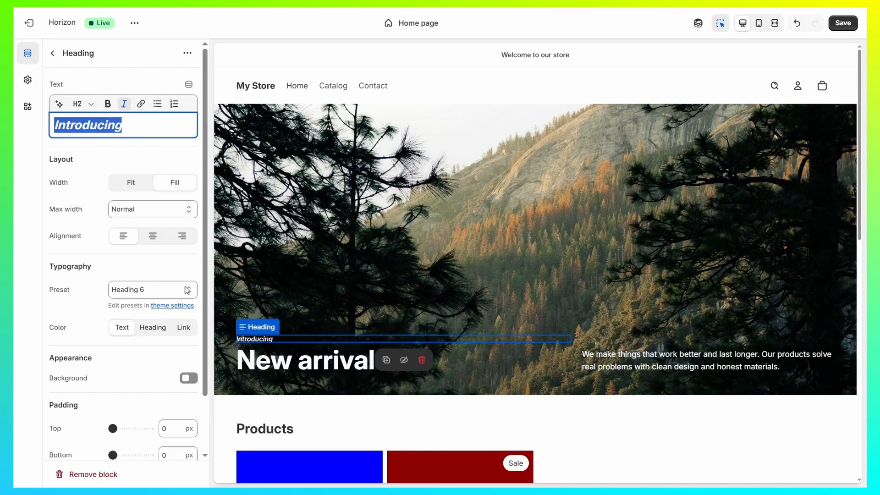
{"action": "scroll", "coordinate": [134, 230], "scroll_direction": "down", "scroll_amount": 2}
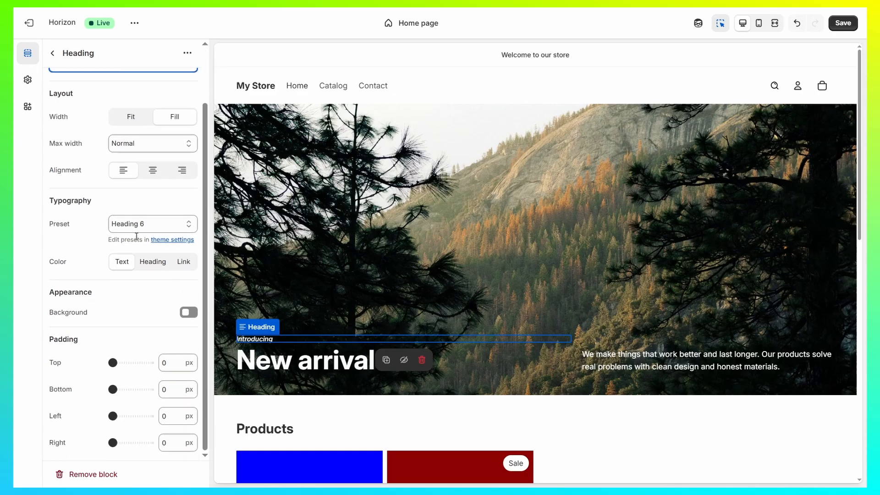
{"action": "left_click", "coordinate": [627, 315]}
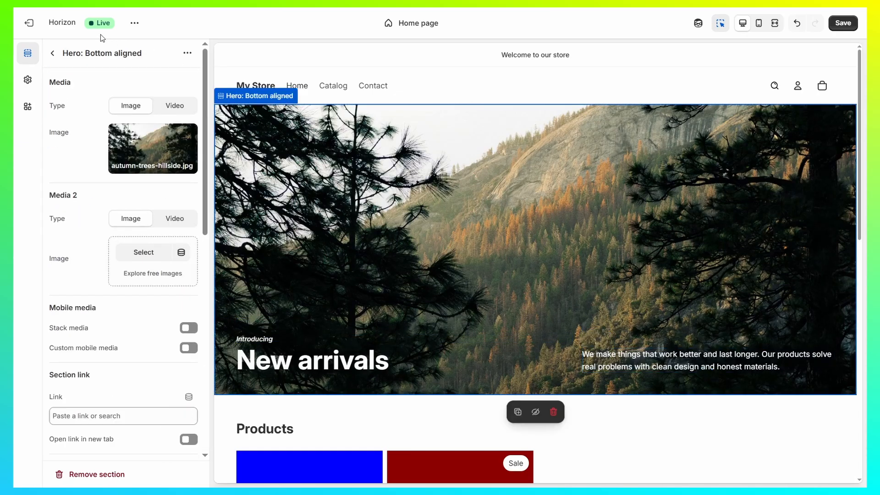
{"action": "left_click", "coordinate": [53, 54]}
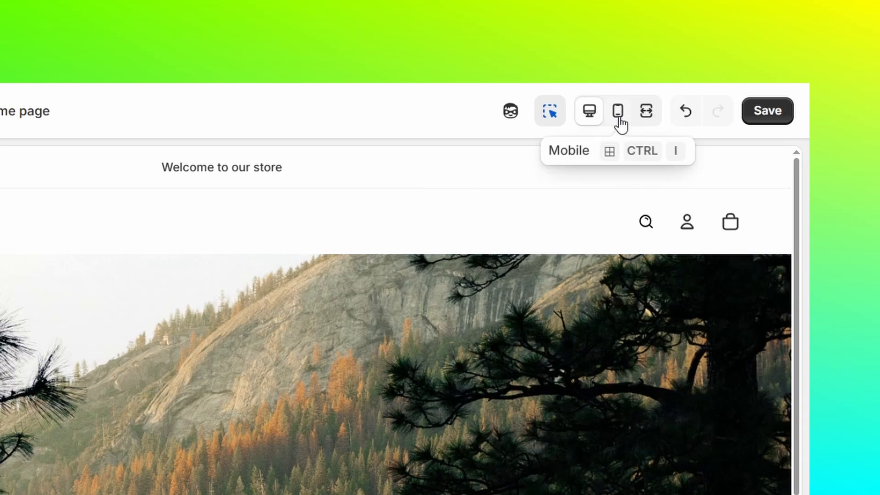
Step: Preview the home page in the mobile layout and look through it from top to bottom
{"action": "left_click", "coordinate": [619, 118]}
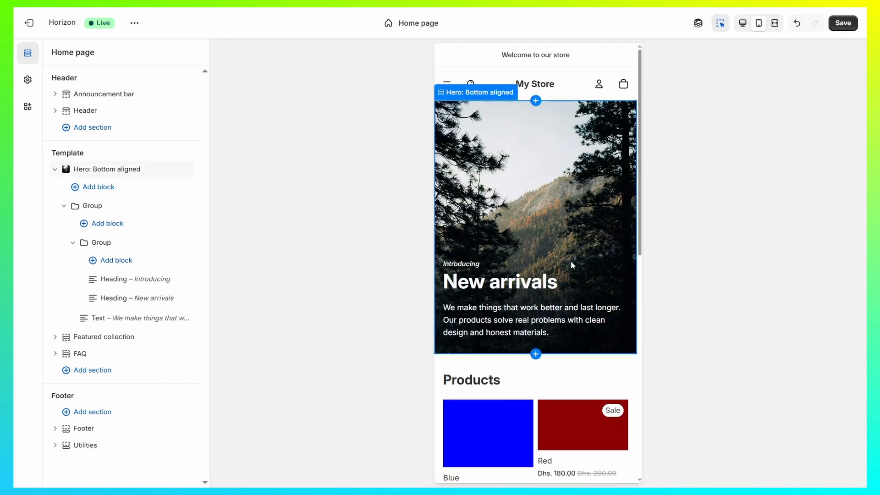
{"action": "scroll", "coordinate": [578, 257], "scroll_direction": "down", "scroll_amount": 5}
{"action": "scroll", "coordinate": [589, 230], "scroll_direction": "up", "scroll_amount": 5}
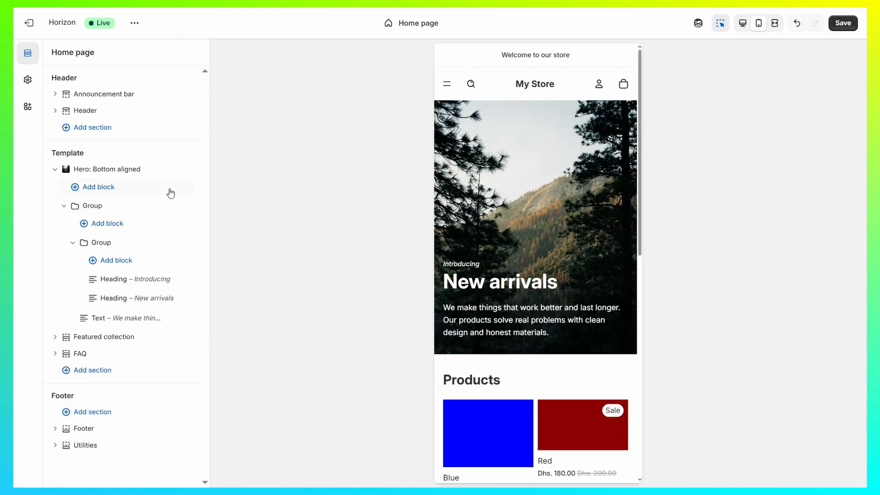
Step: Enable custom mobile media for the Hero: Bottom aligned section and set its first mobile image to the ocean water picture
{"action": "left_click", "coordinate": [129, 169]}
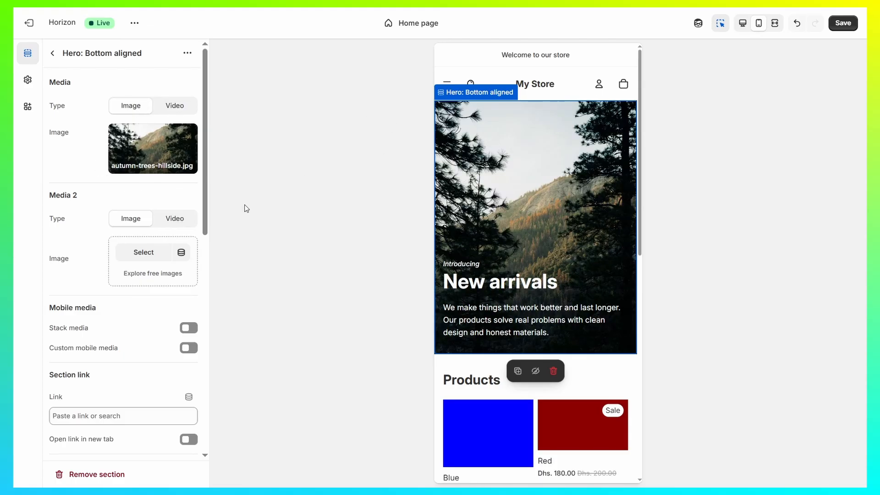
{"action": "scroll", "coordinate": [118, 295], "scroll_direction": "down", "scroll_amount": 3}
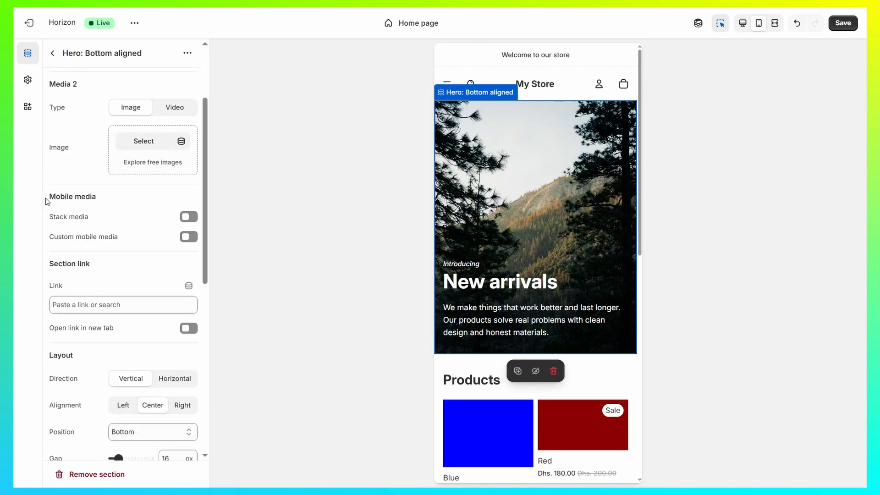
{"action": "left_click_drag", "start_coordinate": [46, 201], "coordinate": [113, 198]}
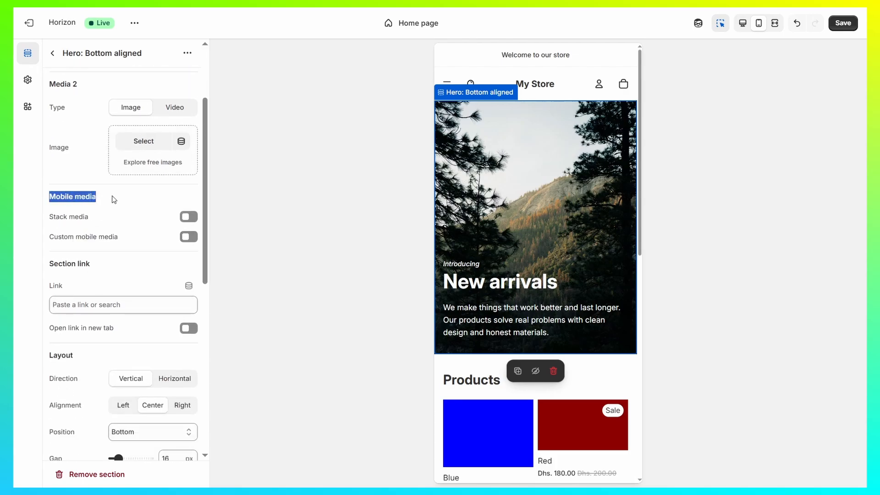
{"action": "left_click", "coordinate": [114, 199]}
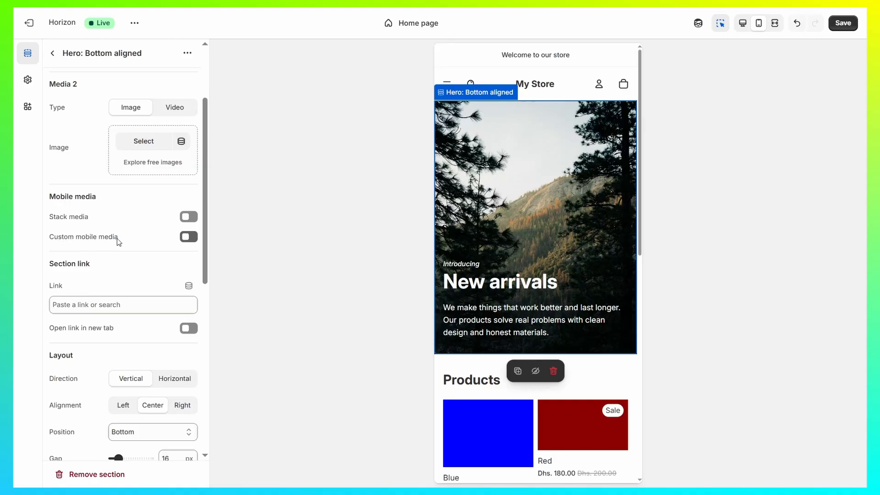
{"action": "left_click", "coordinate": [188, 236]}
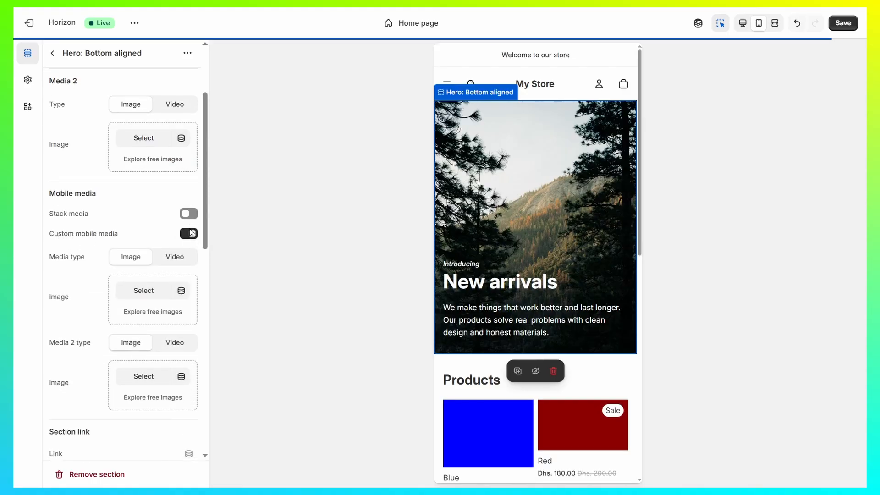
{"action": "scroll", "coordinate": [191, 233], "scroll_direction": "down", "scroll_amount": 3}
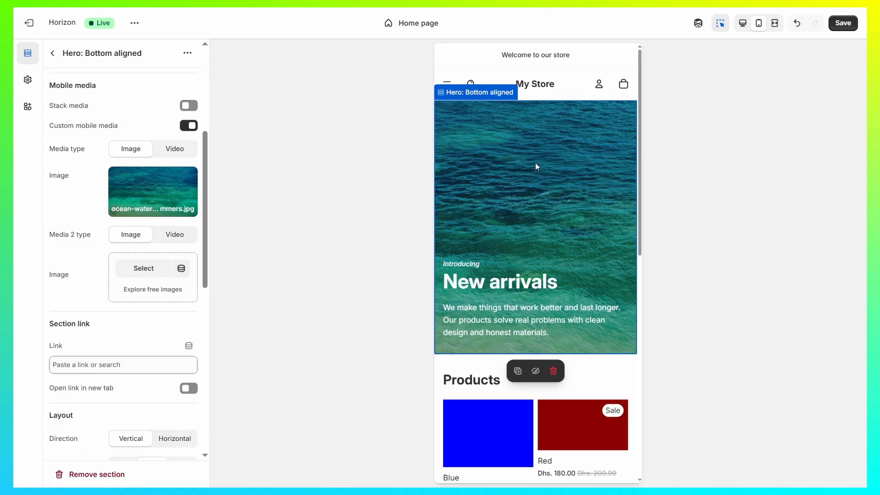
Step: Compare the hero in the desktop and mobile previews, and examine the "New arrivals" heading's settings
{"action": "mouse_move", "coordinate": [179, 208]}
{"action": "left_click", "coordinate": [744, 25]}
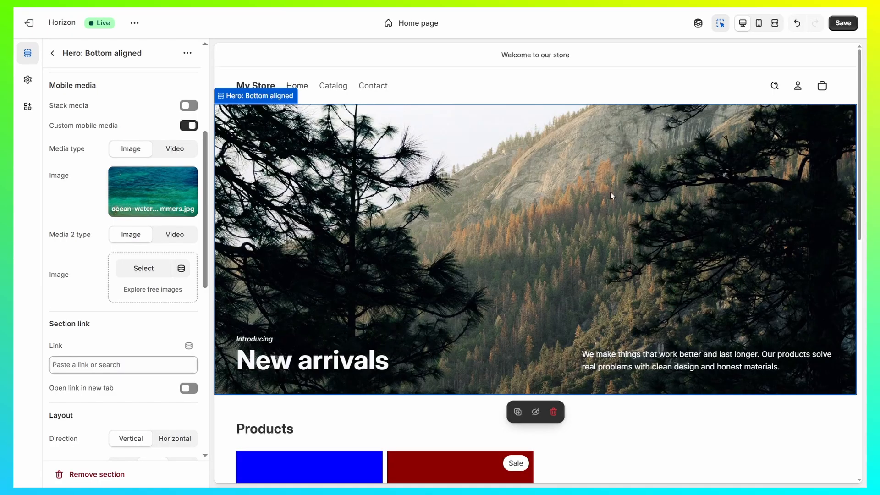
{"action": "left_click", "coordinate": [760, 26]}
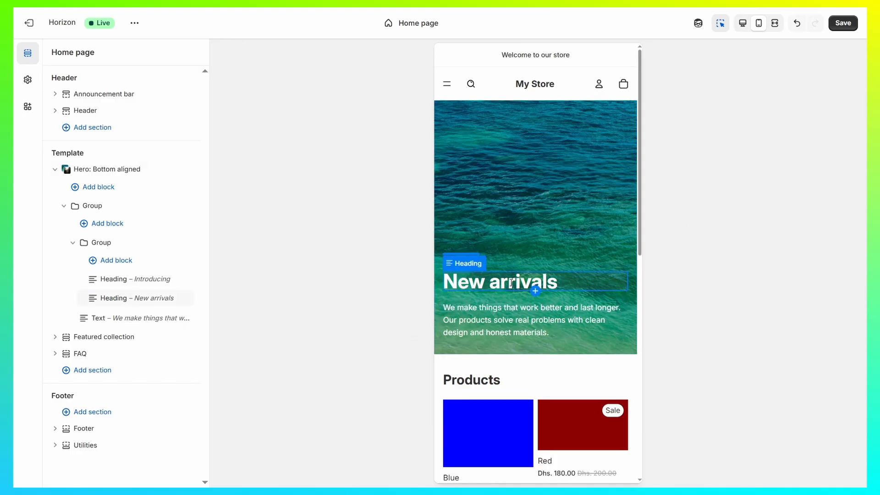
{"action": "left_click", "coordinate": [577, 284]}
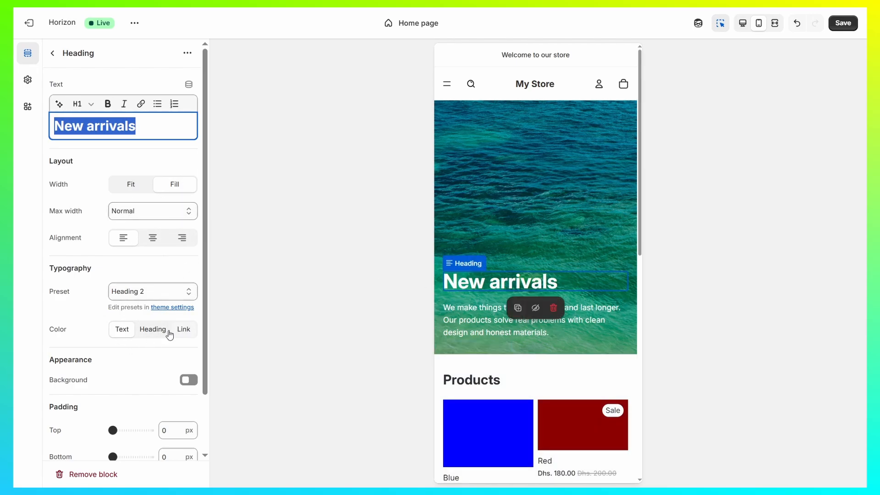
{"action": "scroll", "coordinate": [179, 317], "scroll_direction": "down", "scroll_amount": 2}
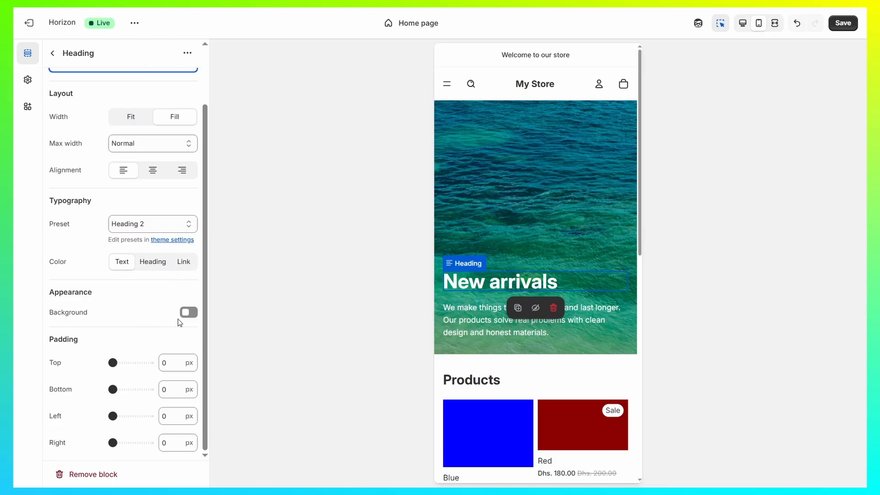
{"action": "scroll", "coordinate": [179, 321], "scroll_direction": "up", "scroll_amount": 2}
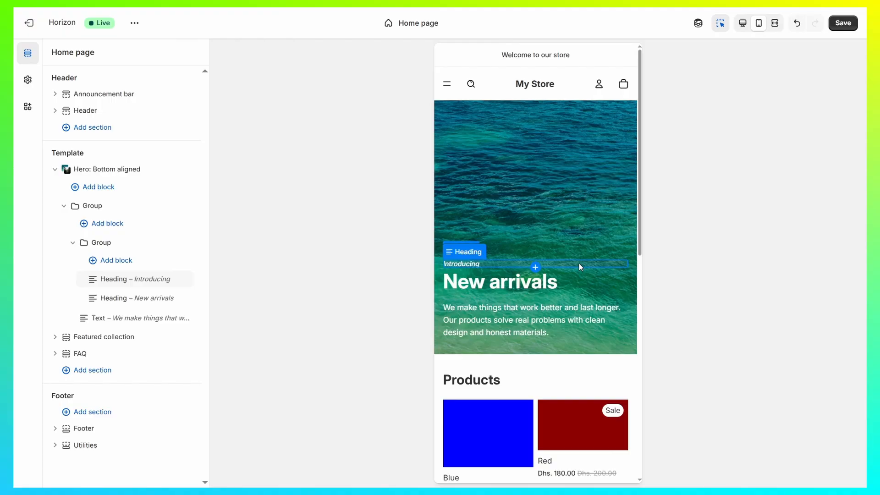
Step: Try removing the "Introducing" heading from the hero, check the desktop preview, and undo the removal
{"action": "left_click", "coordinate": [549, 263]}
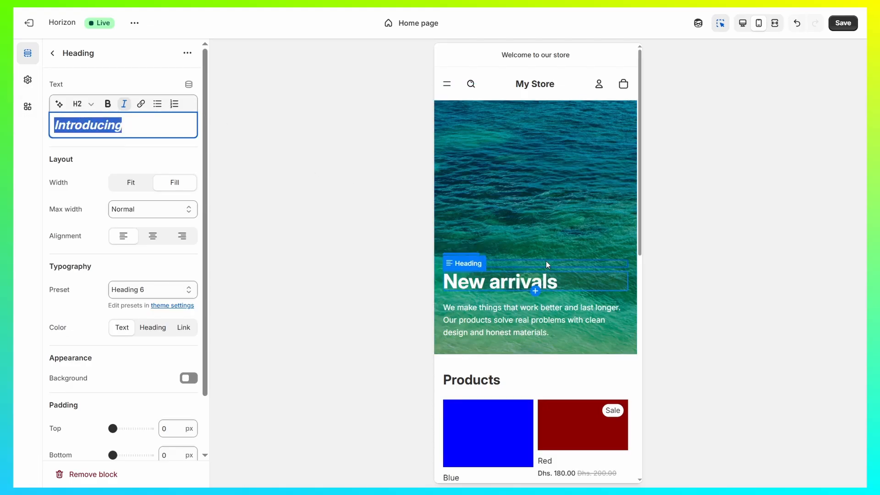
{"action": "left_click", "coordinate": [552, 287]}
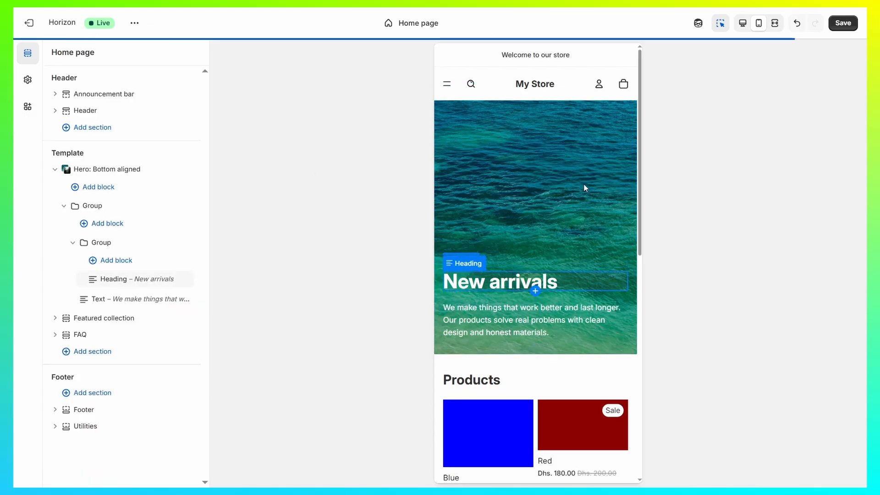
{"action": "left_click", "coordinate": [742, 23]}
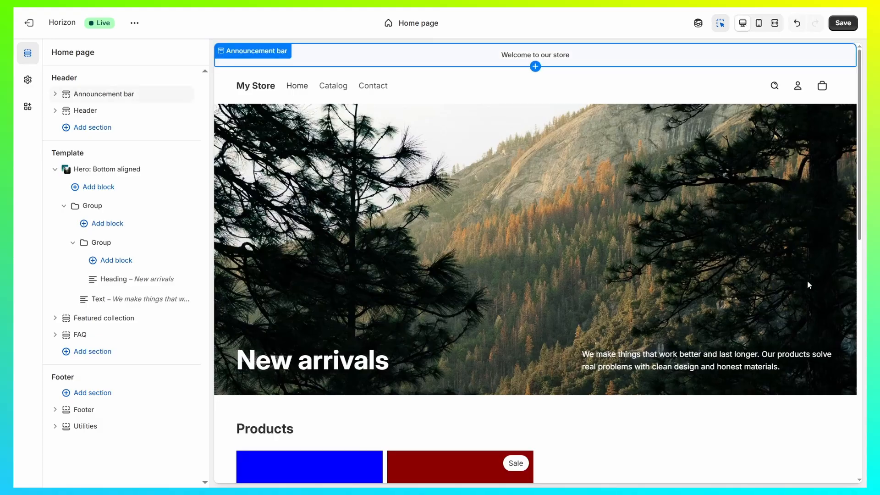
{"action": "left_click", "coordinate": [798, 23]}
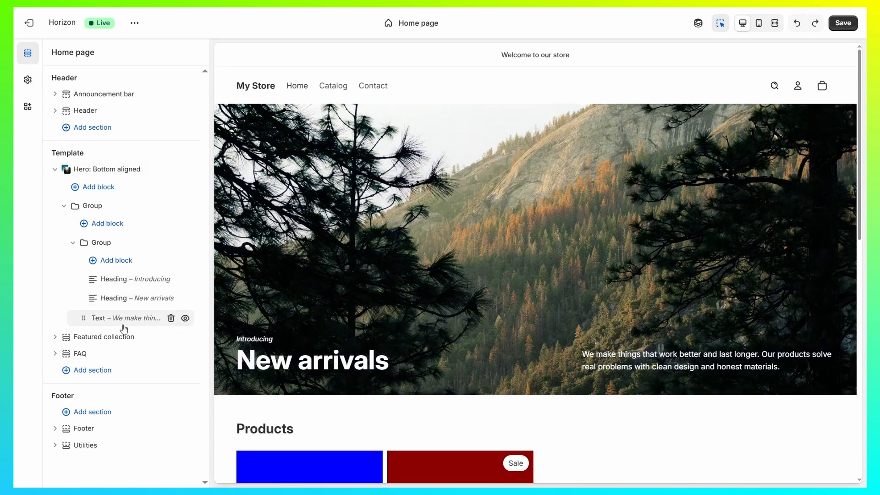
Step: Add a Slideshow: Full frame section to the home page template
{"action": "left_click", "coordinate": [93, 377]}
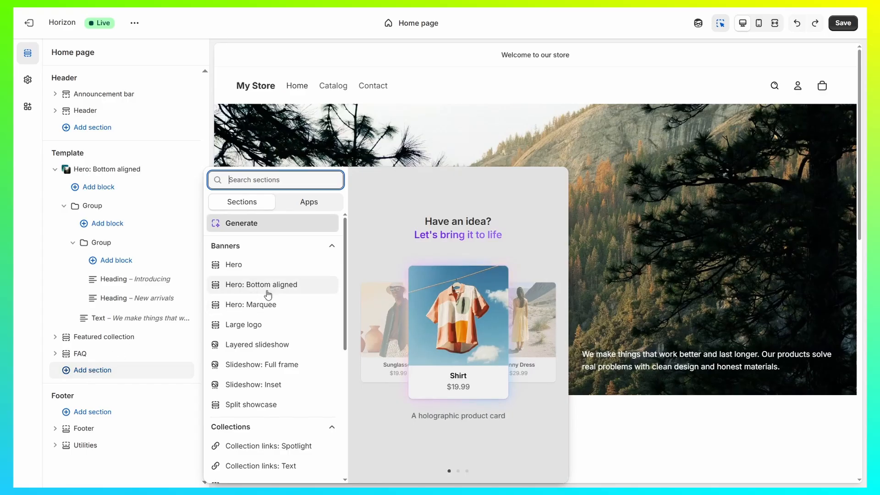
{"action": "scroll", "coordinate": [293, 303], "scroll_direction": "down", "scroll_amount": 3}
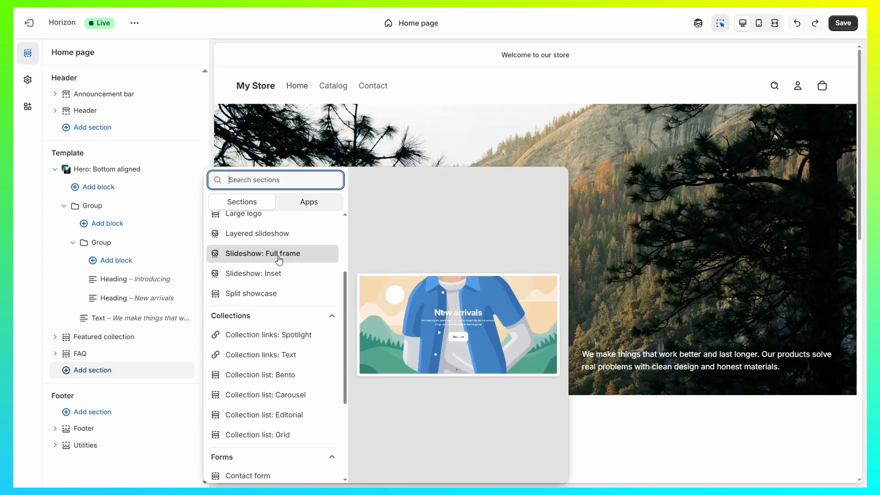
{"action": "left_click", "coordinate": [280, 257]}
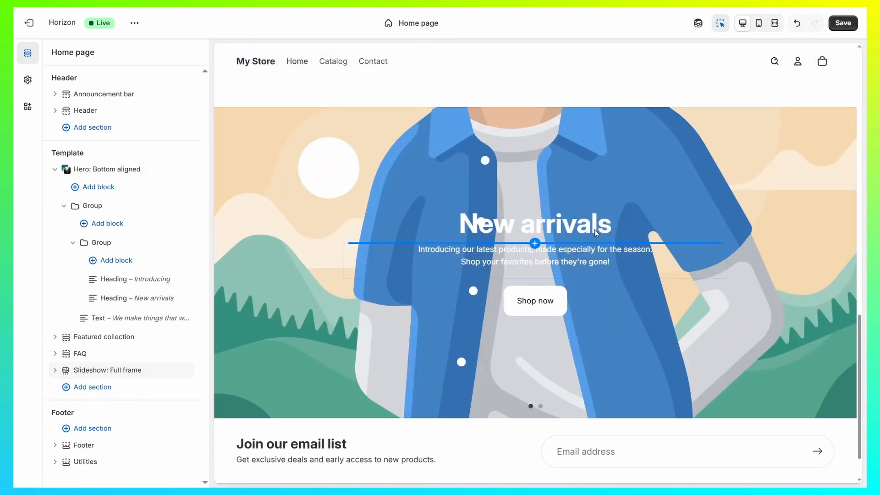
Step: Preview the full-frame slideshow in the mobile layout and advance it to the second slide
{"action": "left_click", "coordinate": [759, 25]}
{"action": "left_click", "coordinate": [575, 135]}
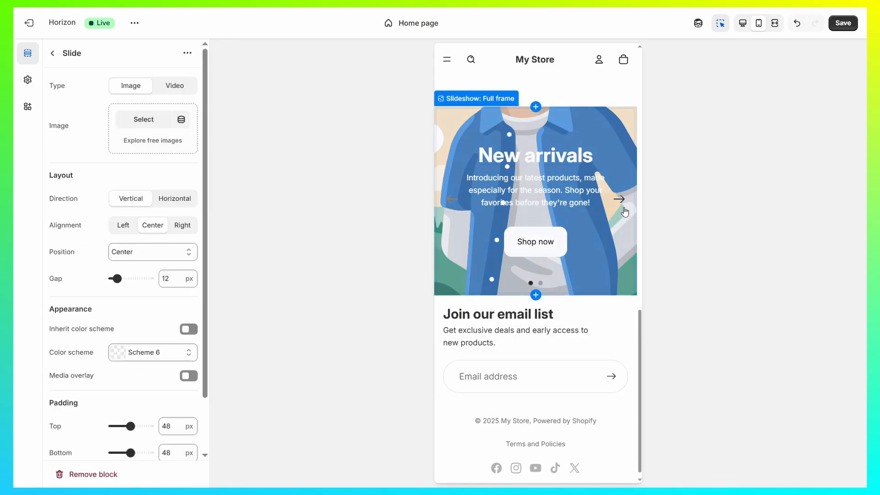
{"action": "left_click", "coordinate": [622, 200]}
{"action": "left_click", "coordinate": [621, 200]}
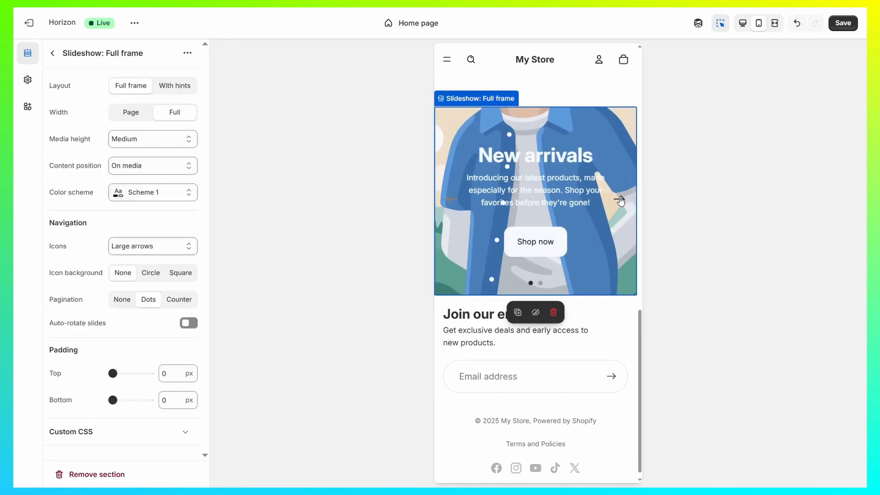
{"action": "left_click", "coordinate": [621, 200]}
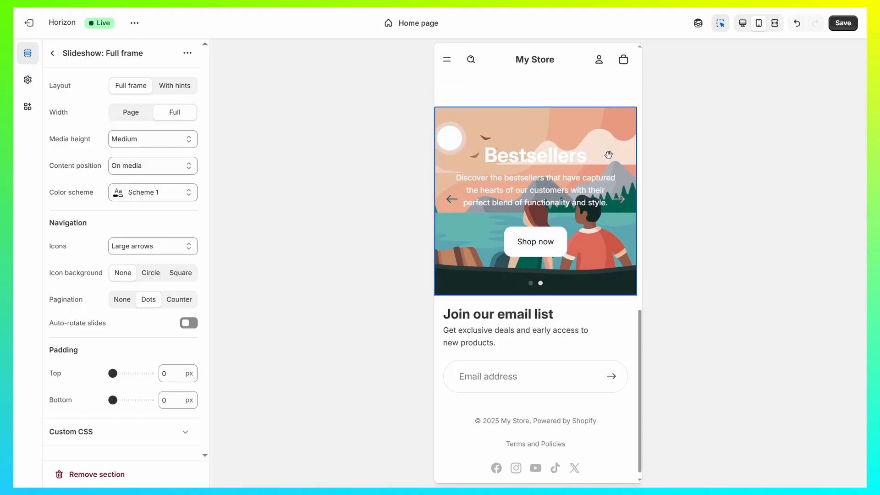